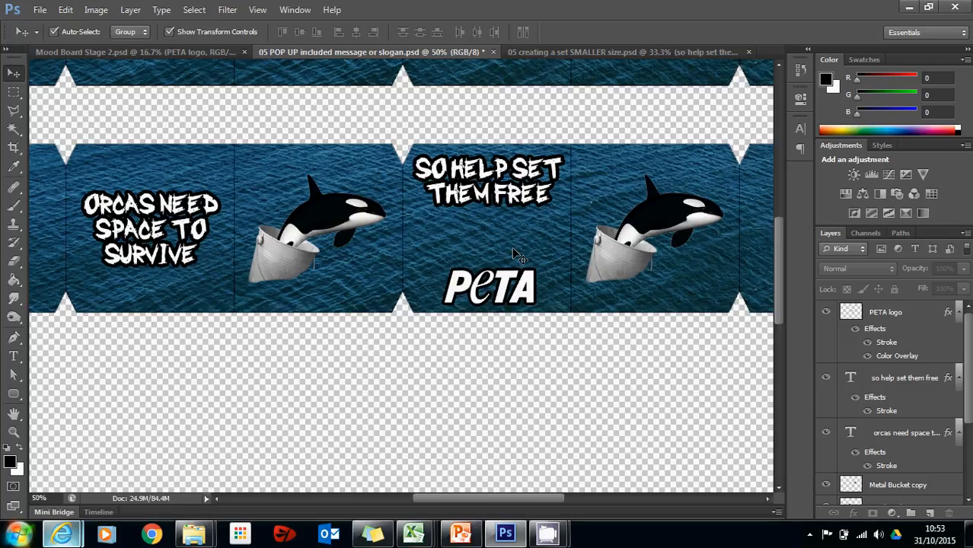
Switch to Internet Explorer and review the "Help Animals Imprisoned by SeaWorld" campaign page.
click(59, 539)
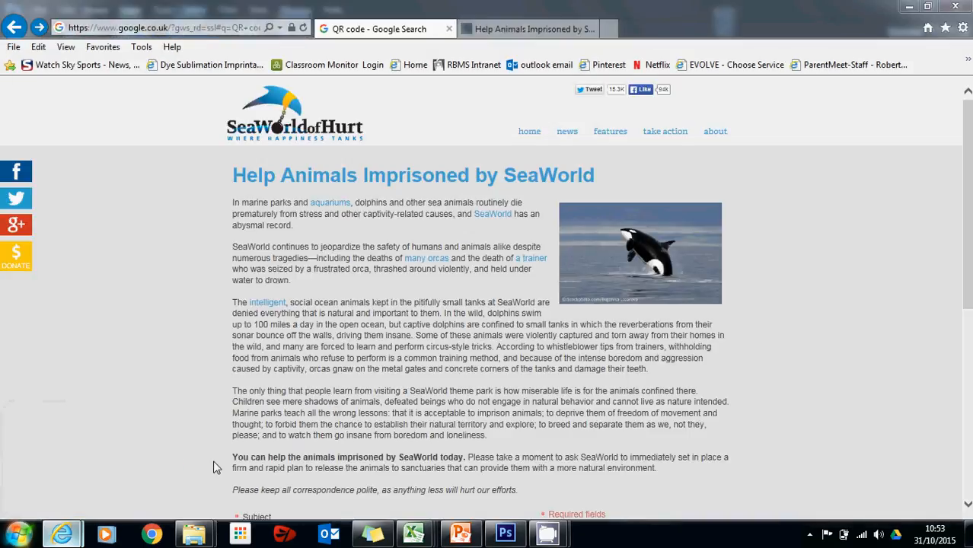
click(248, 463)
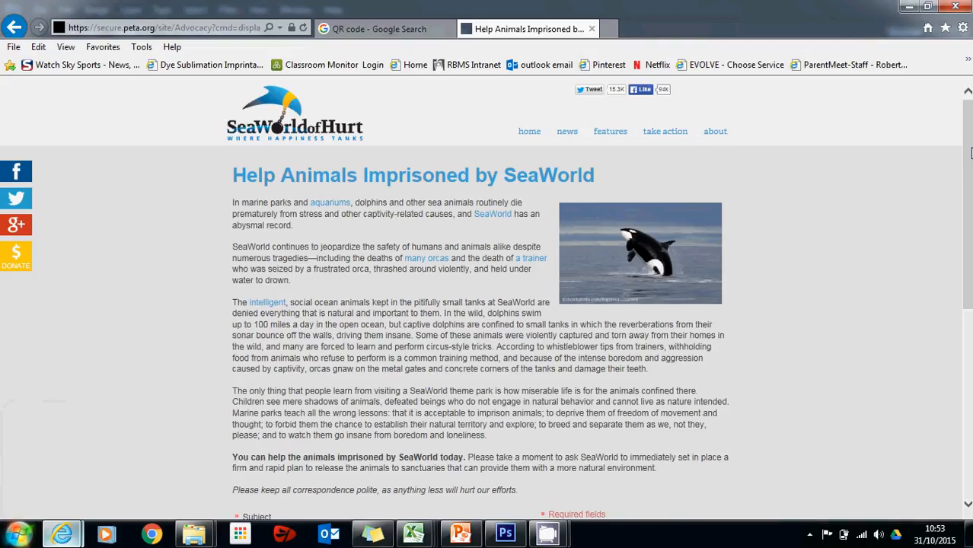
drag(971, 153, 969, 106)
Open the QR Stuff free generator website from the Google results for "QR code".
click(373, 30)
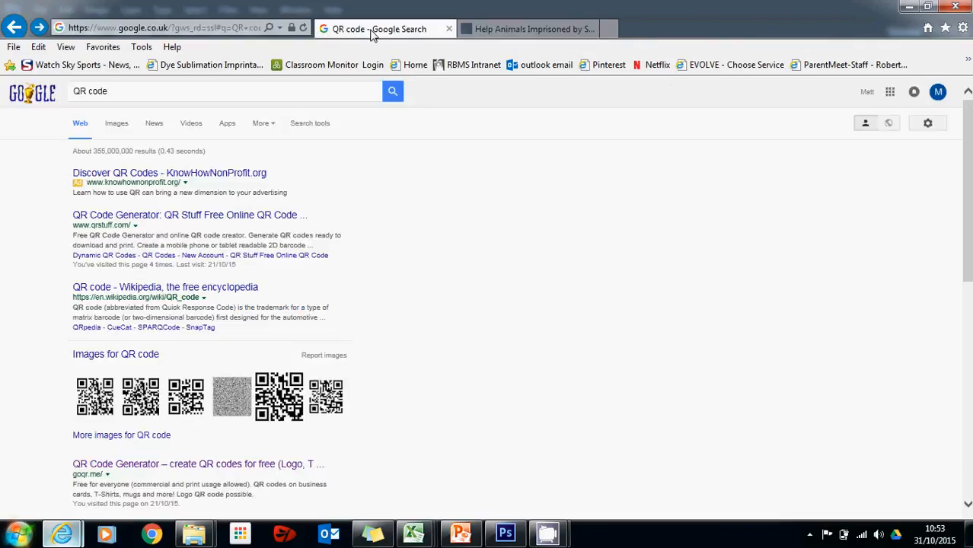
click(139, 93)
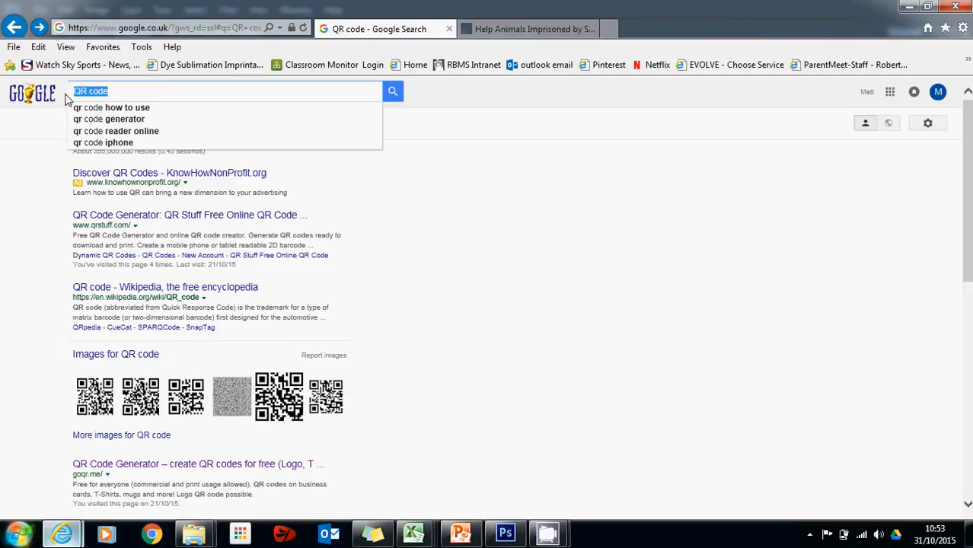
click(133, 92)
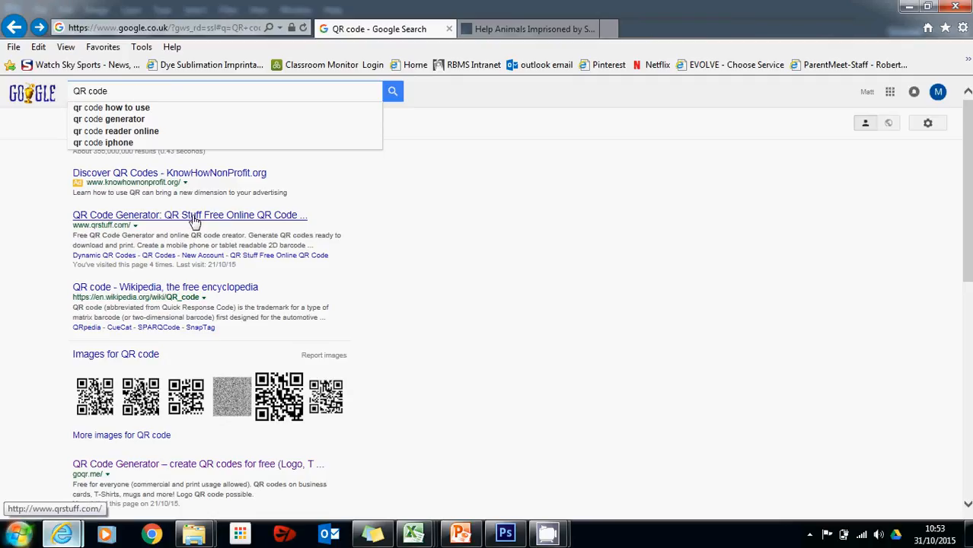
click(168, 221)
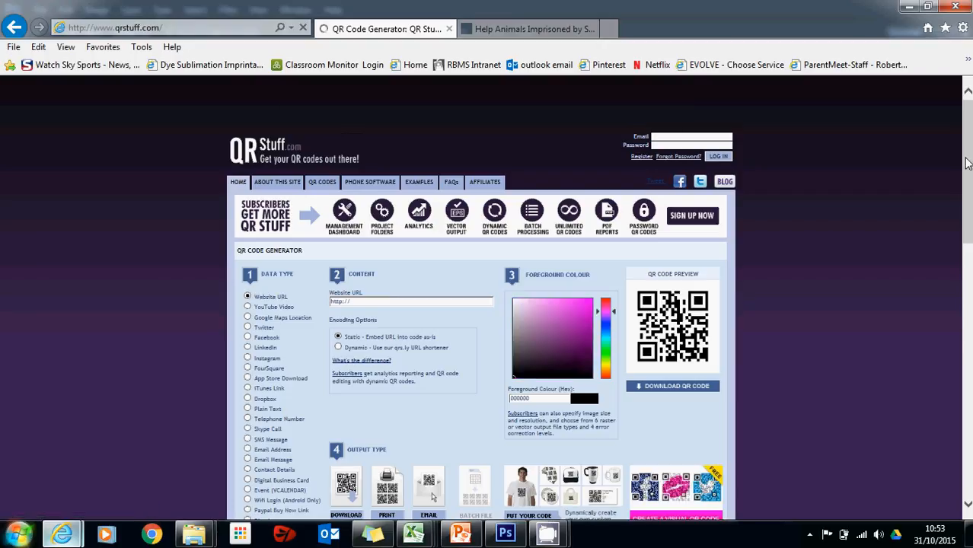
Set the browser zoom of the QR code generator page to 100%.
scroll(967, 169, down, 2)
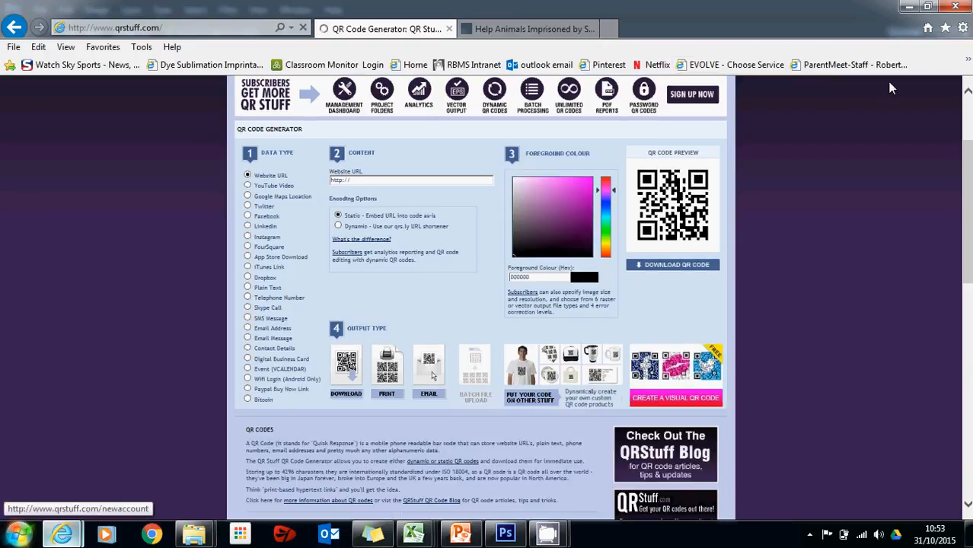
click(963, 34)
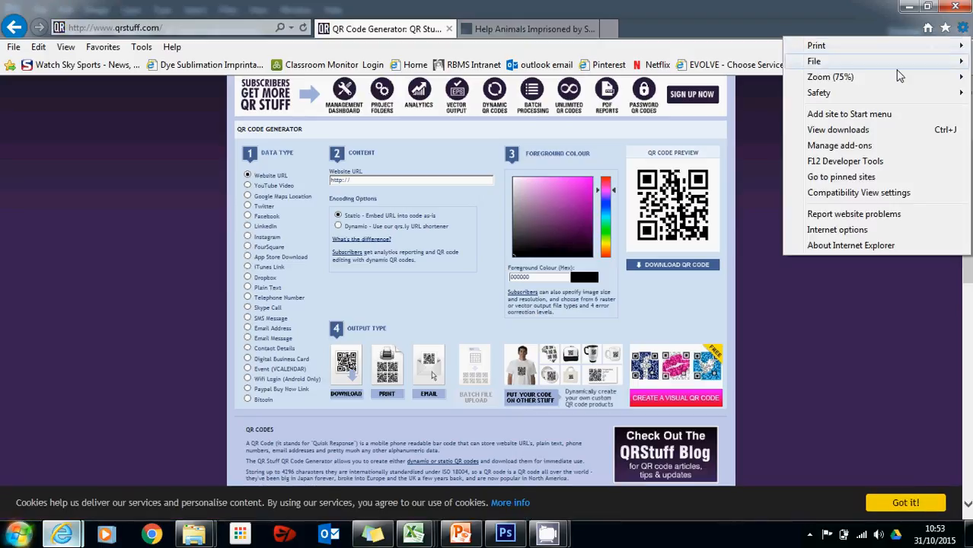
mouse_move(830, 77)
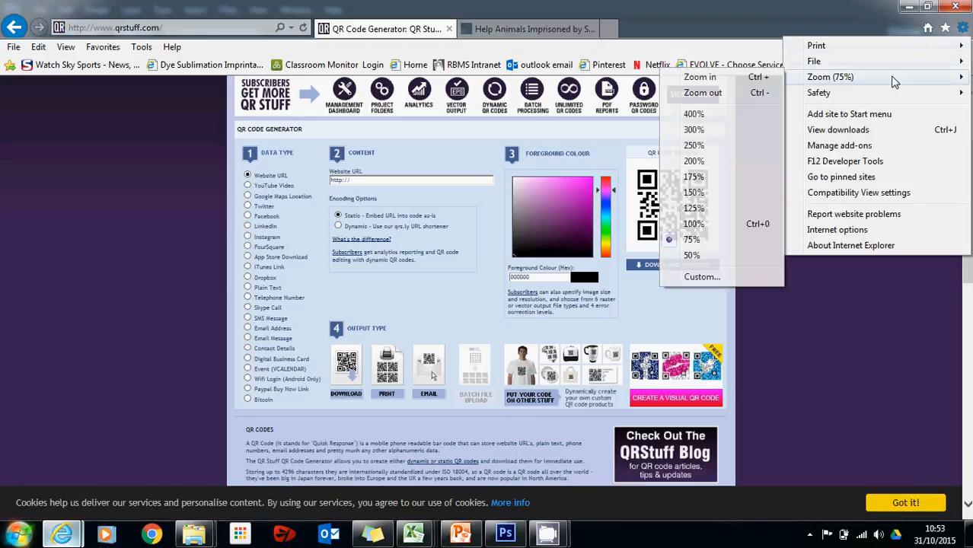
click(705, 229)
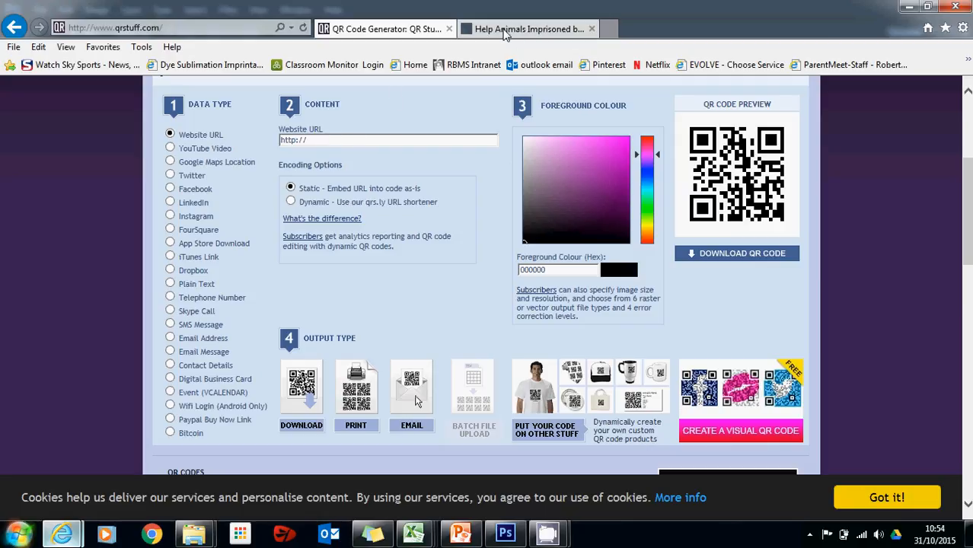
Copy the SeaWorld campaign page's address and paste it as the Website URL to generate its QR code.
click(503, 31)
click(239, 26)
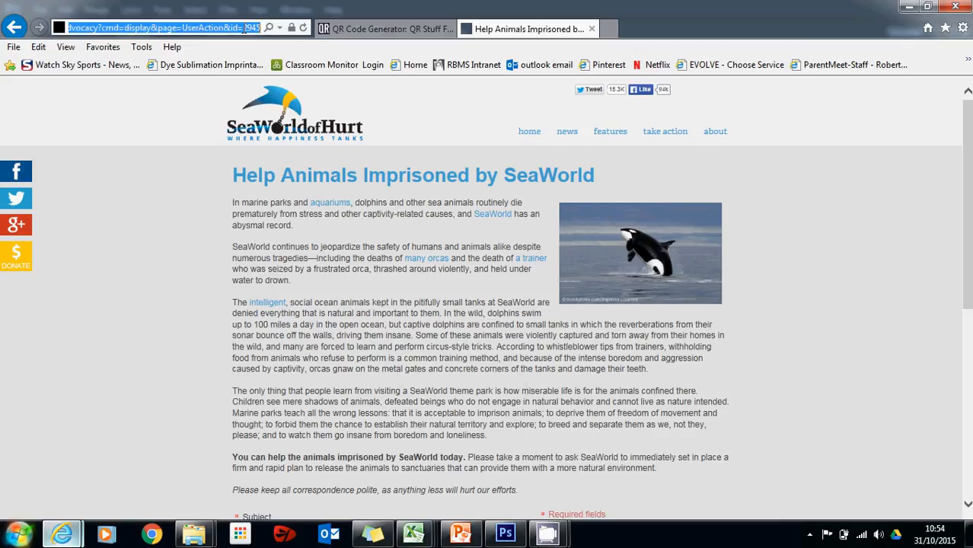
click(392, 29)
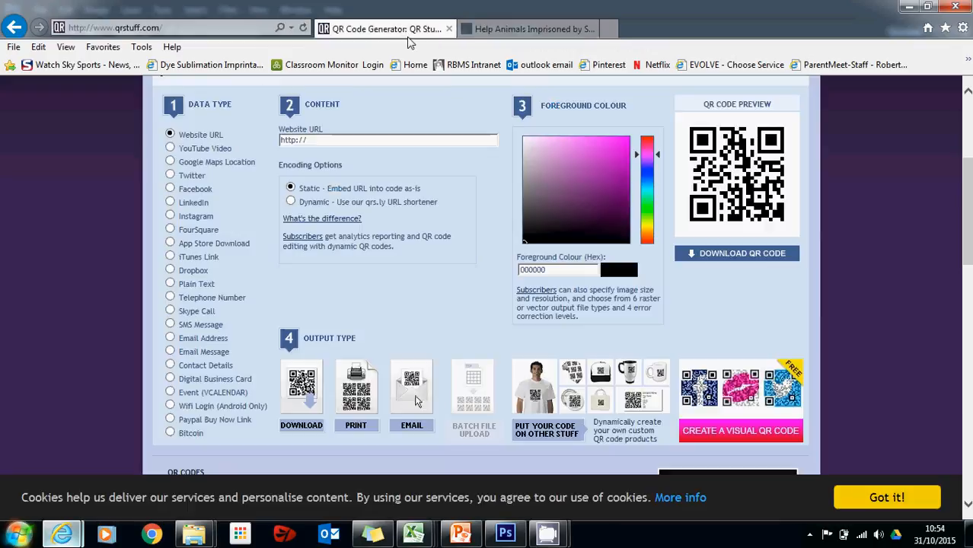
click(314, 139)
key(ctrl+v)
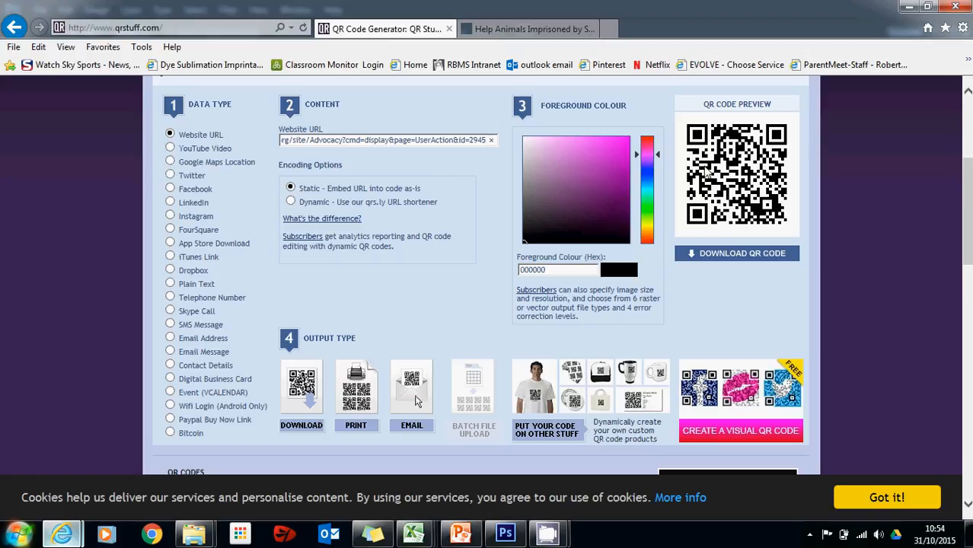
click(762, 304)
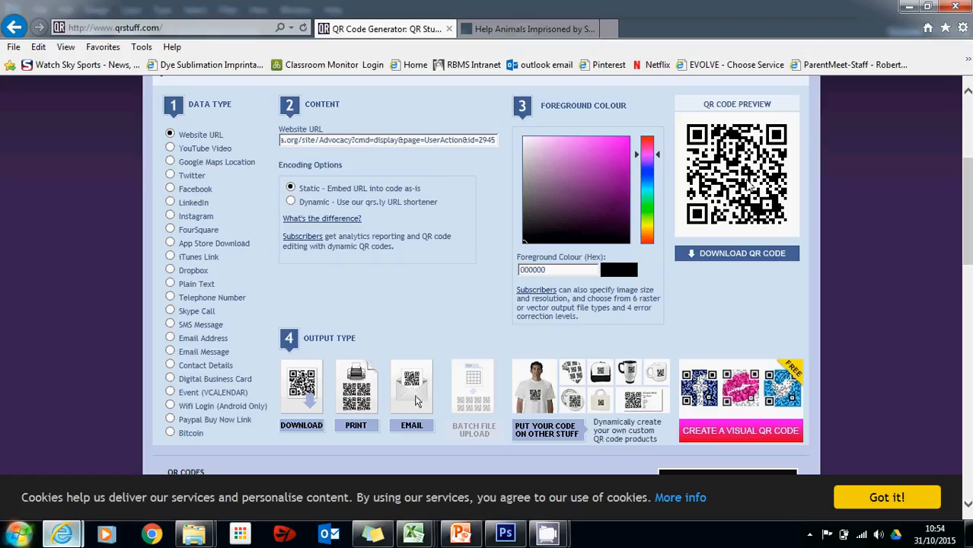
Try to copy the QR code image directly from the preview.
right_click(740, 175)
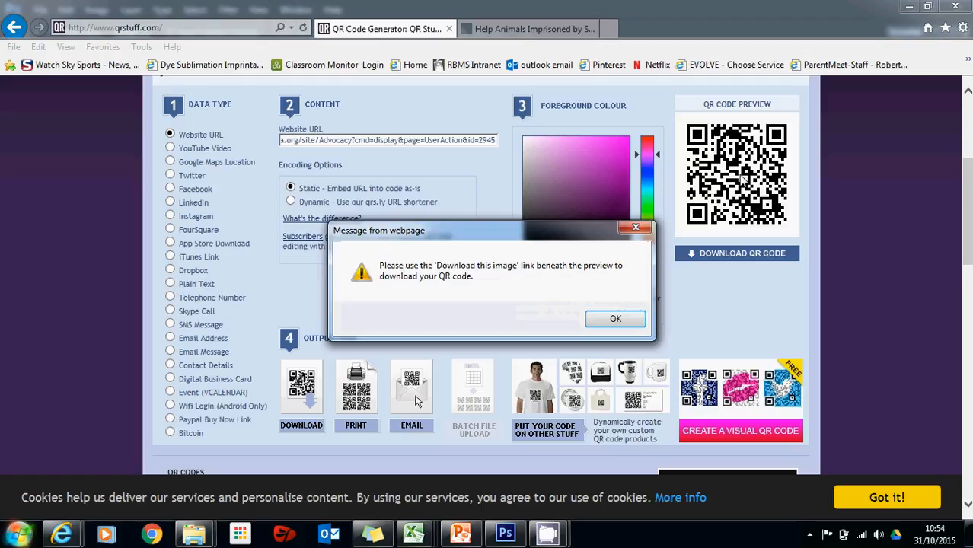
click(634, 227)
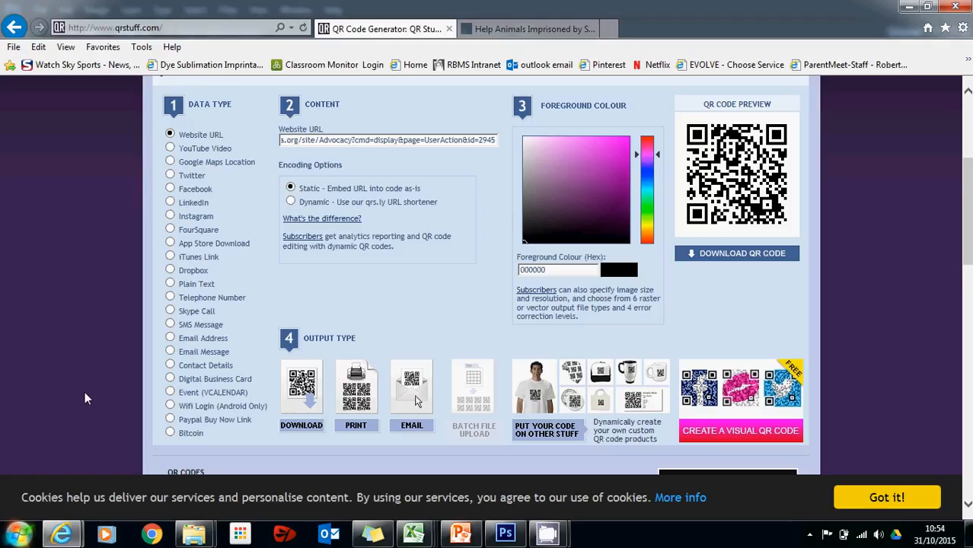
Find the Windows Snipping Tool by searching for "snipping" and launch it.
click(19, 535)
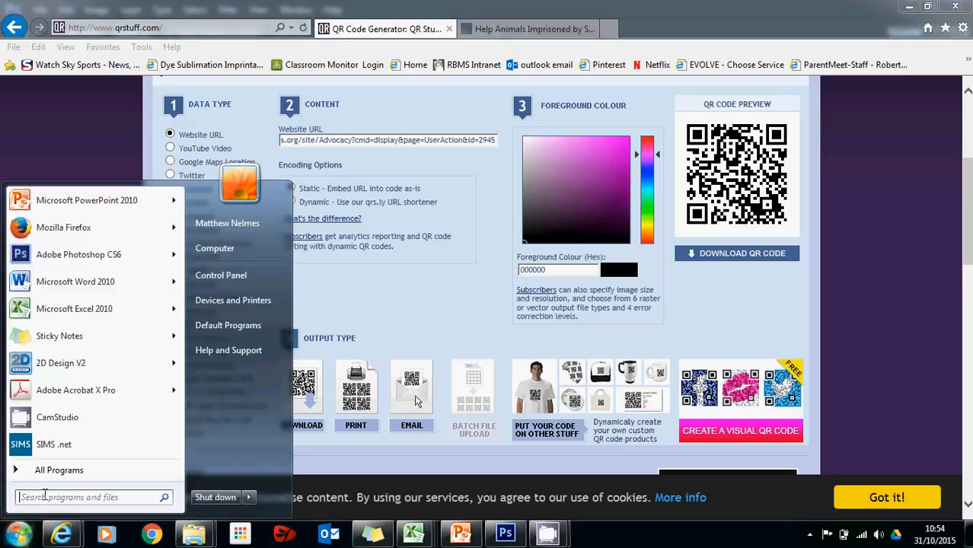
text(snipping)
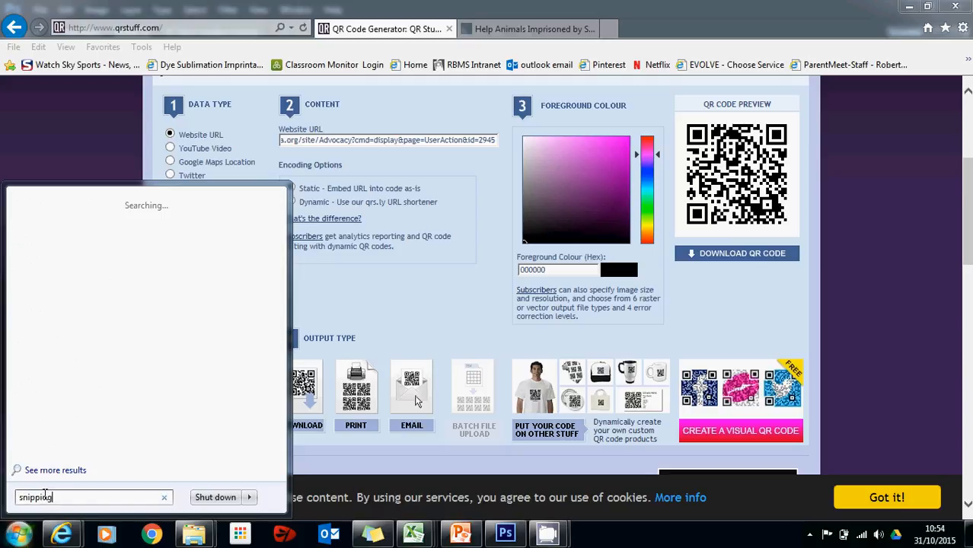
click(70, 226)
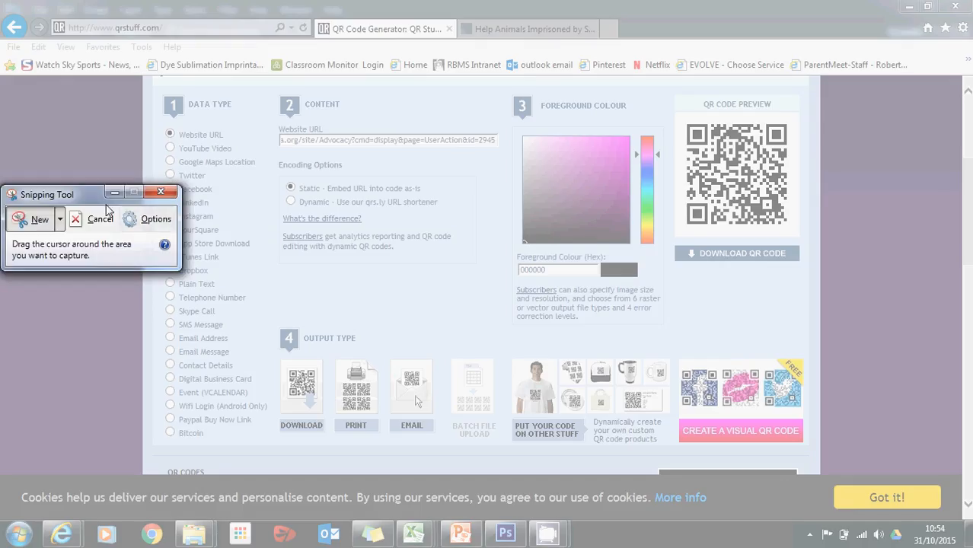
Snip the QR code preview from the generator page and copy the snip to the clipboard.
drag(76, 200, 478, 153)
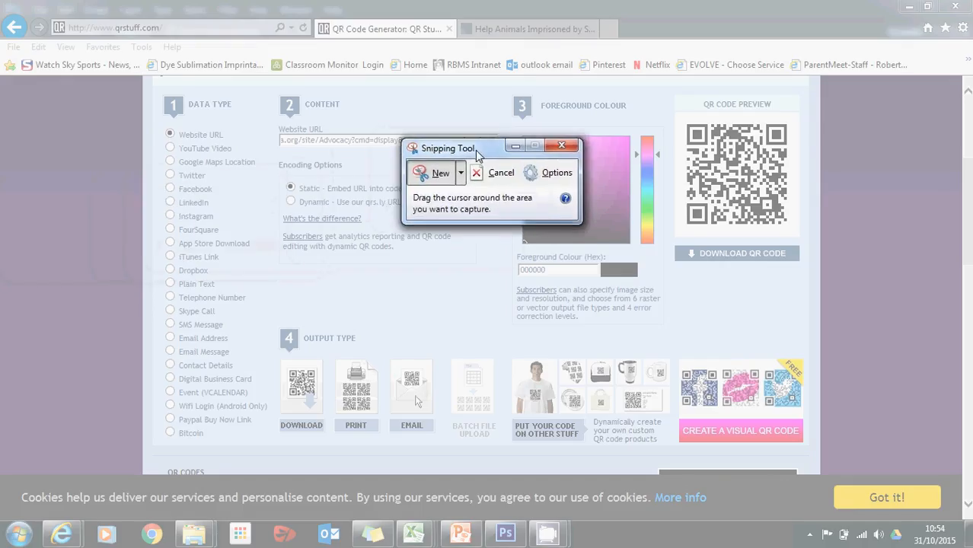
click(436, 175)
drag(677, 115, 796, 233)
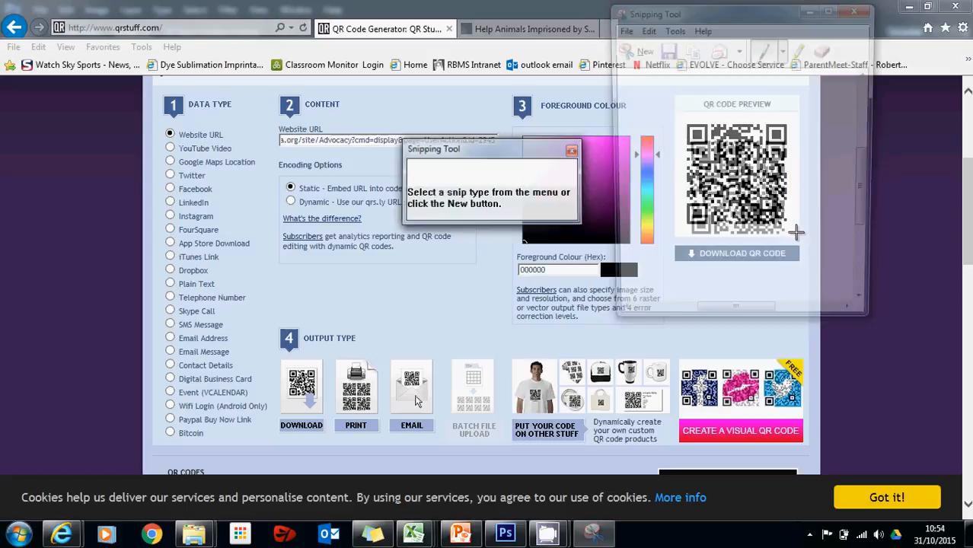
drag(703, 16, 664, 91)
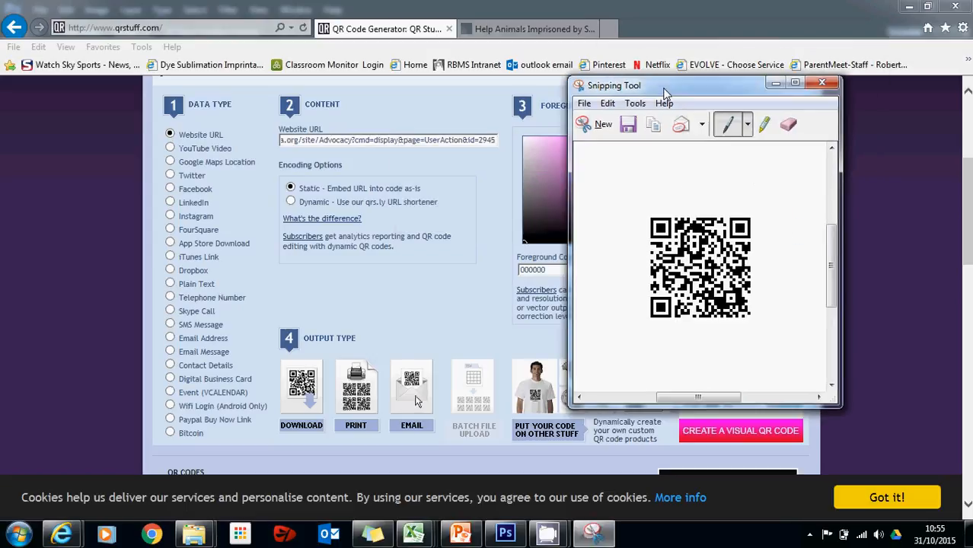
click(607, 103)
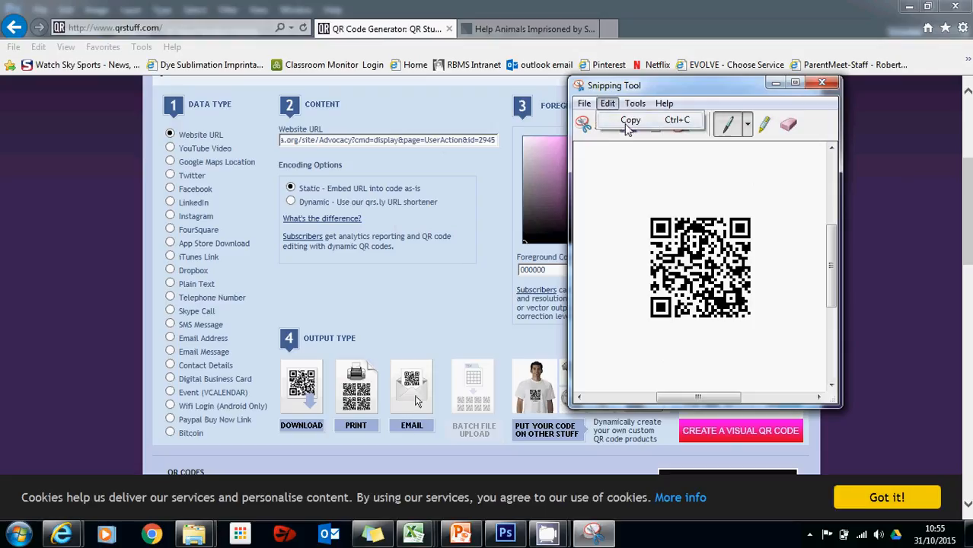
click(628, 120)
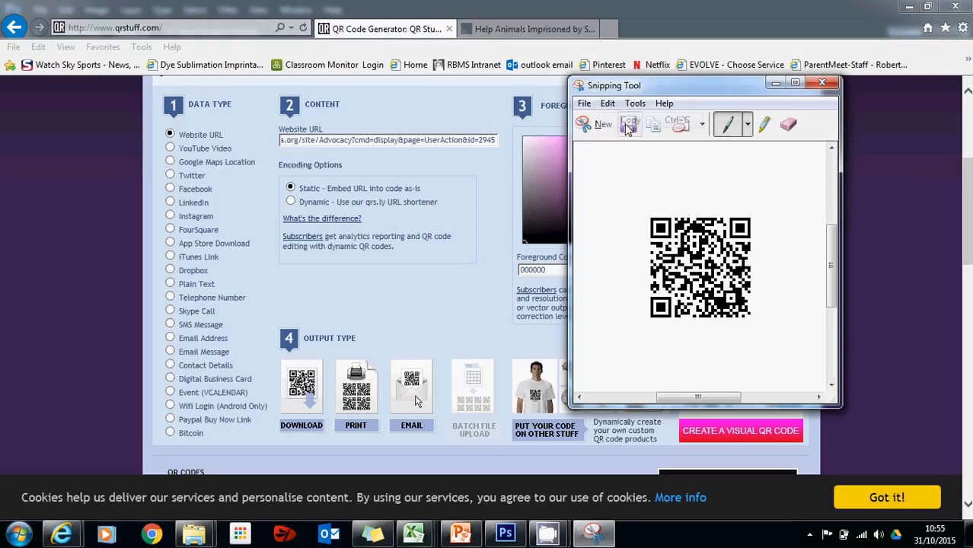
Switch to Photoshop, paste the QR code and place it between the "so help set them free" slogan and the PETA logo.
click(505, 532)
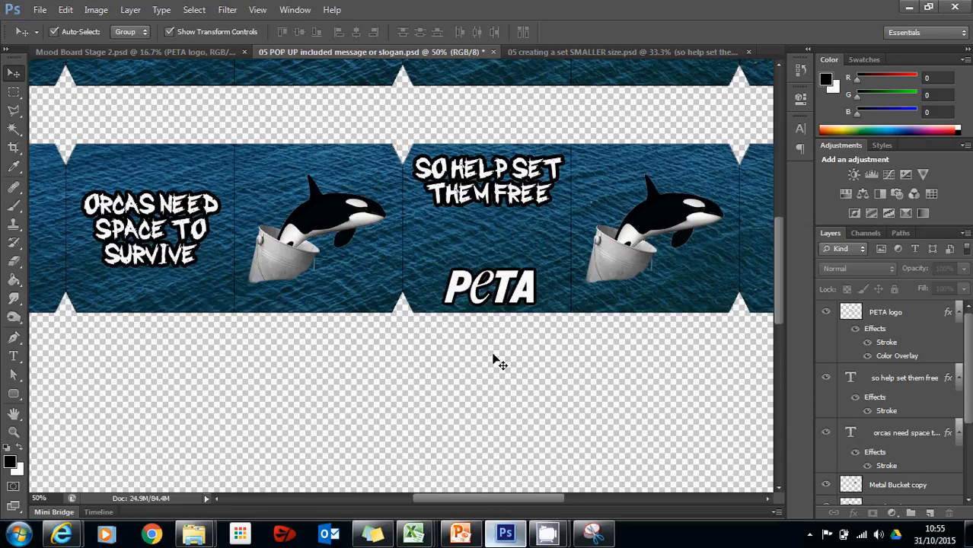
key(ctrl+v)
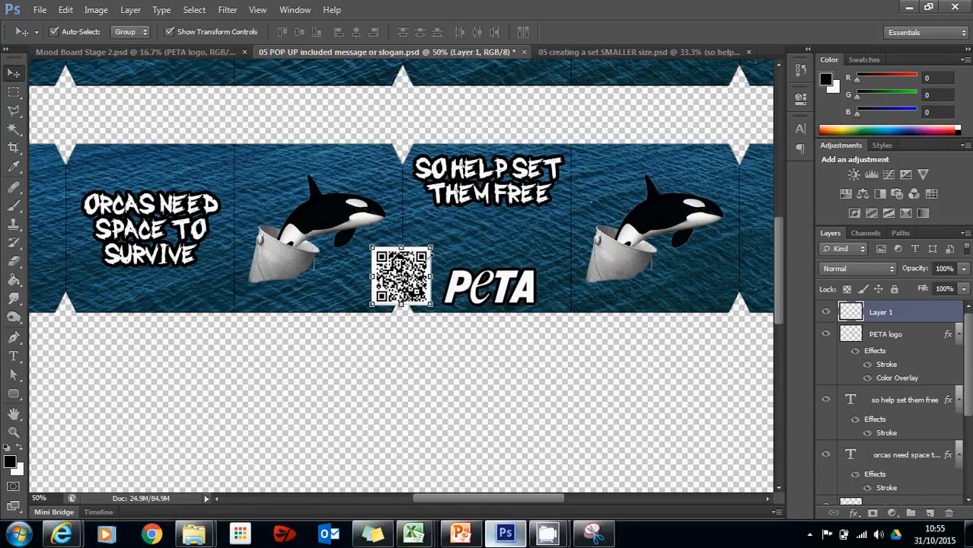
drag(423, 262, 504, 231)
Scale the PETA logo down to about 69% and position it centred beneath the QR code.
click(540, 299)
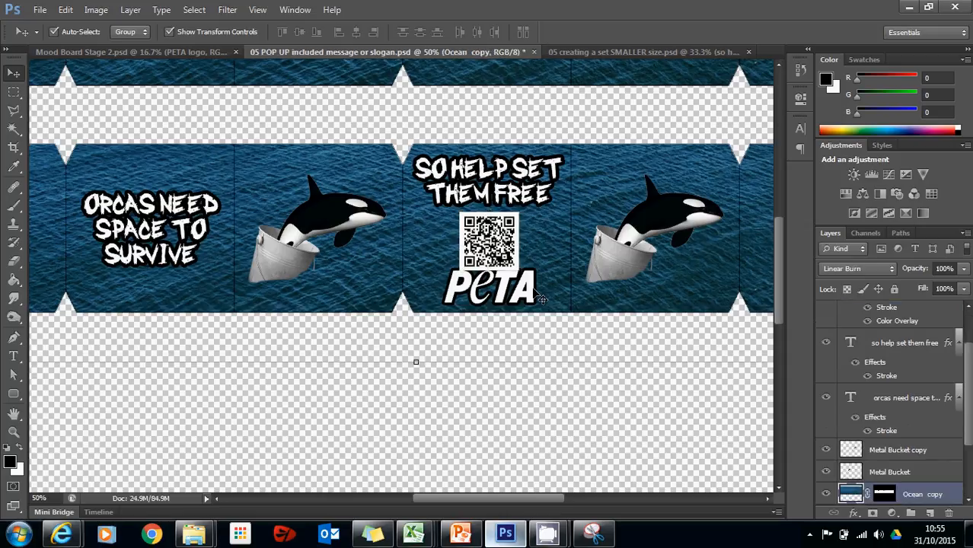
click(537, 297)
key(ctrl+t)
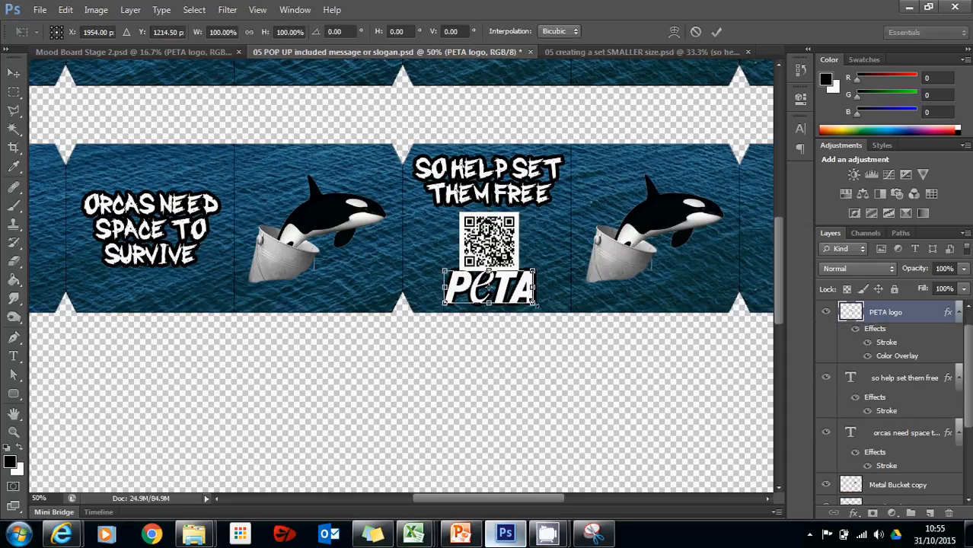
drag(535, 303, 493, 296)
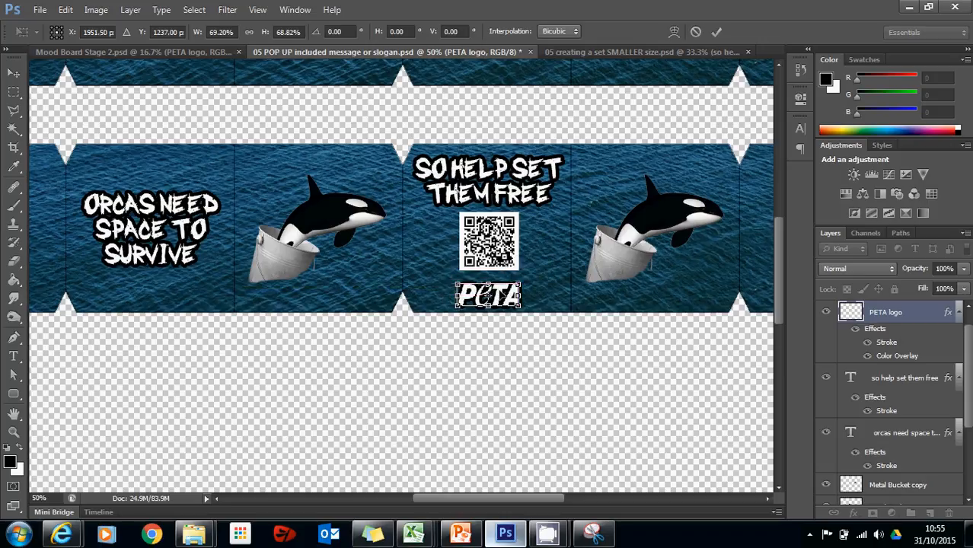
key(Return)
Set the font size of the "so help set them free" text to 12 pt.
click(509, 203)
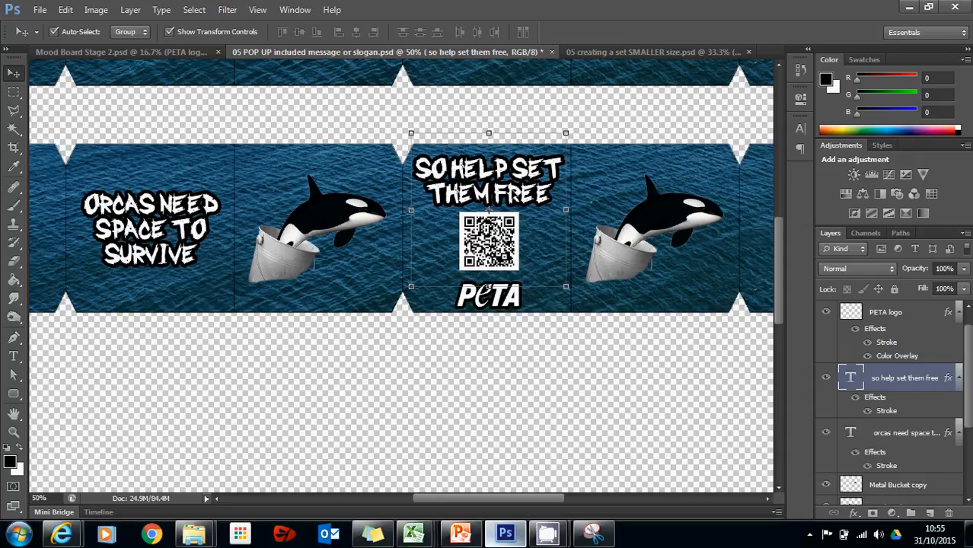
double_click(849, 379)
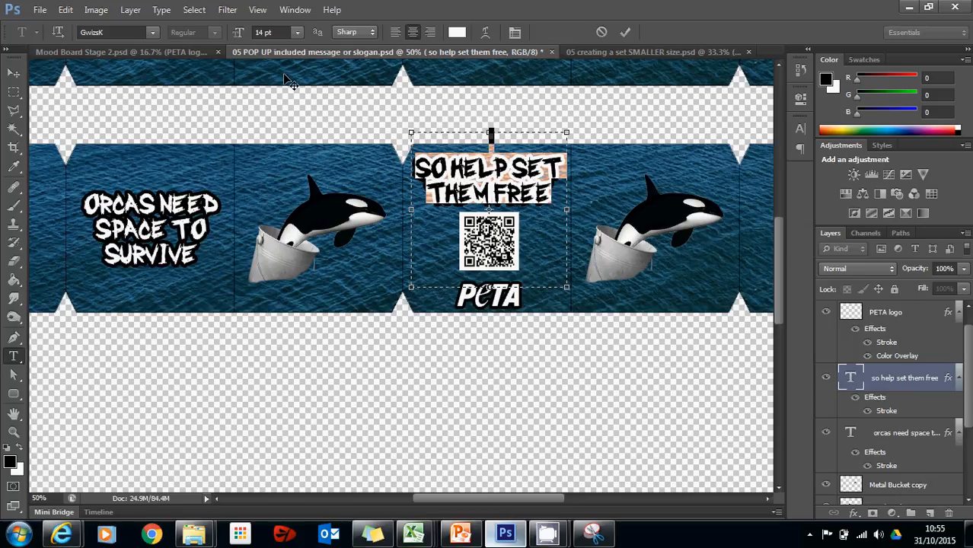
click(296, 32)
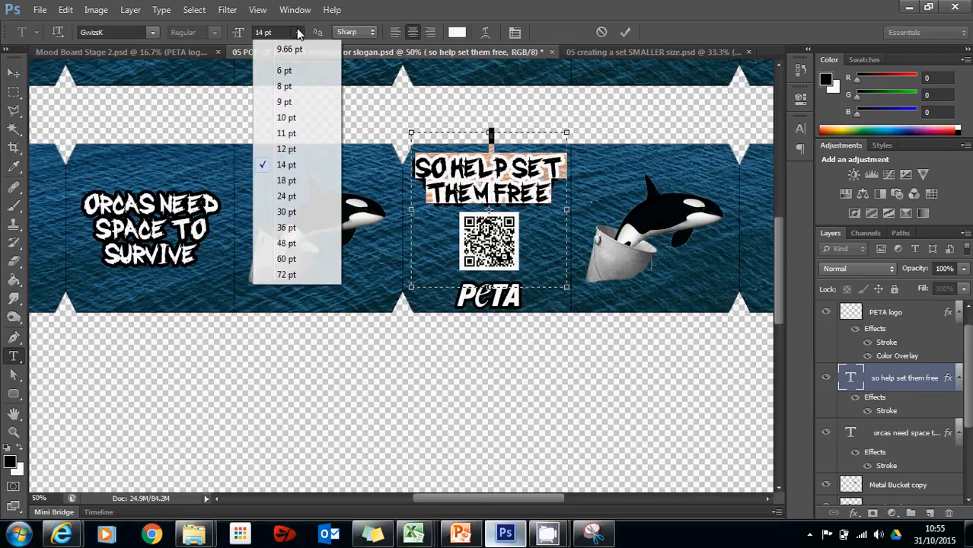
click(296, 150)
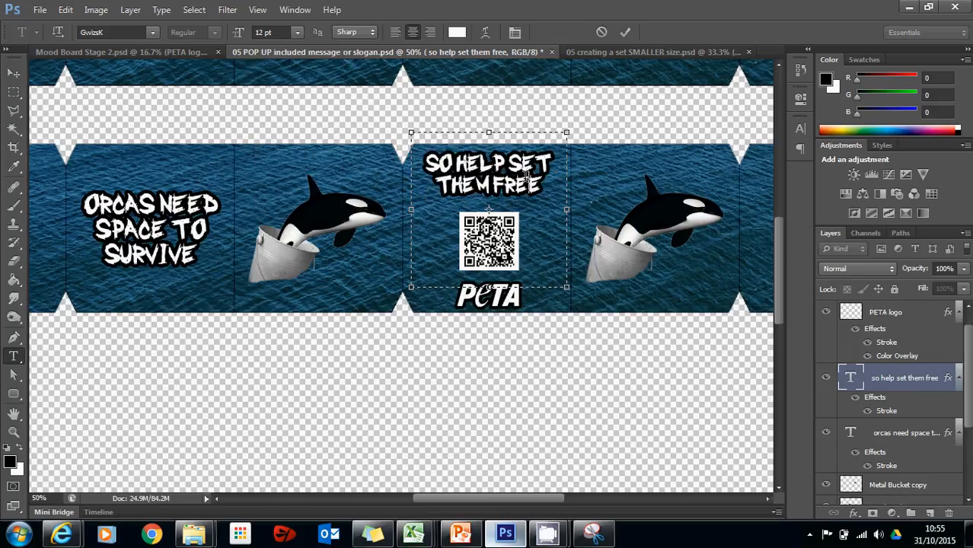
click(13, 73)
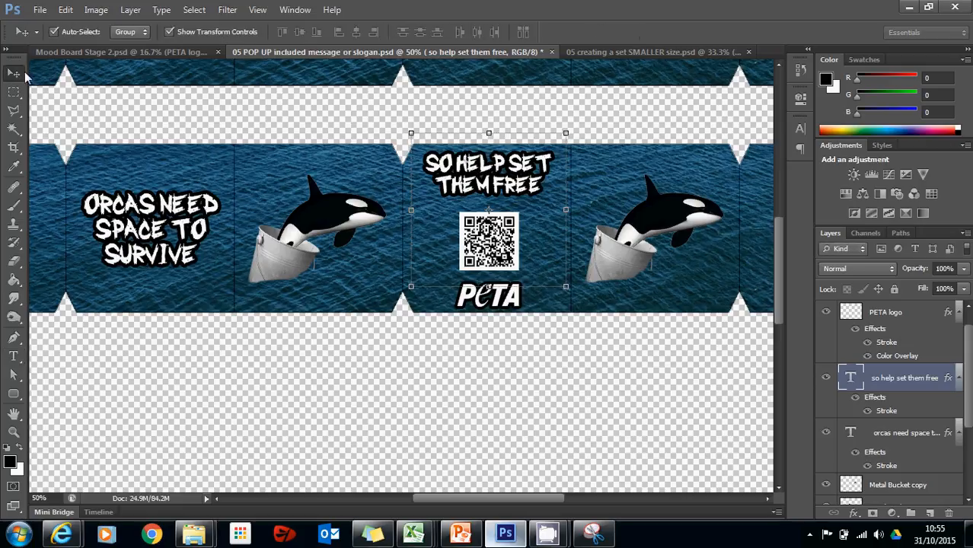
Enlarge the QR code to fill the gap between the slogan and the PETA logo.
click(493, 263)
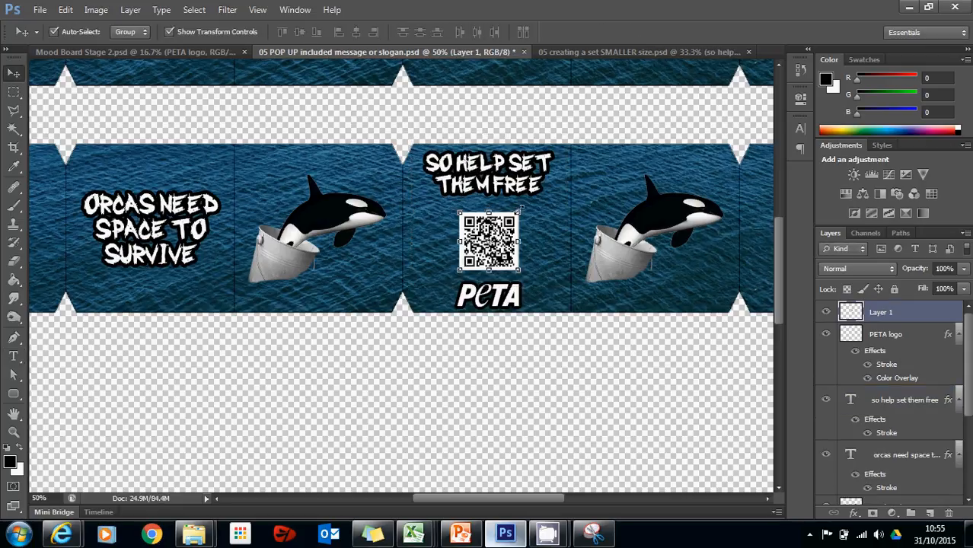
drag(520, 207, 506, 229)
key(Return)
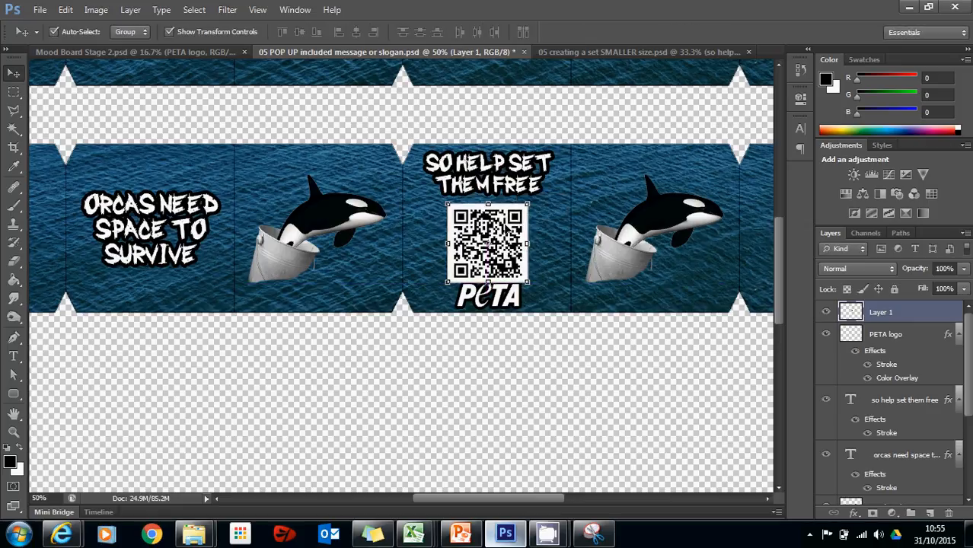
Nudge the QR code up slightly so it clears the PETA logo, and deselect it.
key(Up)
key(Up)
key(Up)
key(Up)
key(Up)
key(Up)
key(Up)
key(Up)
key(Up)
key(Up)
key(Up)
key(Up)
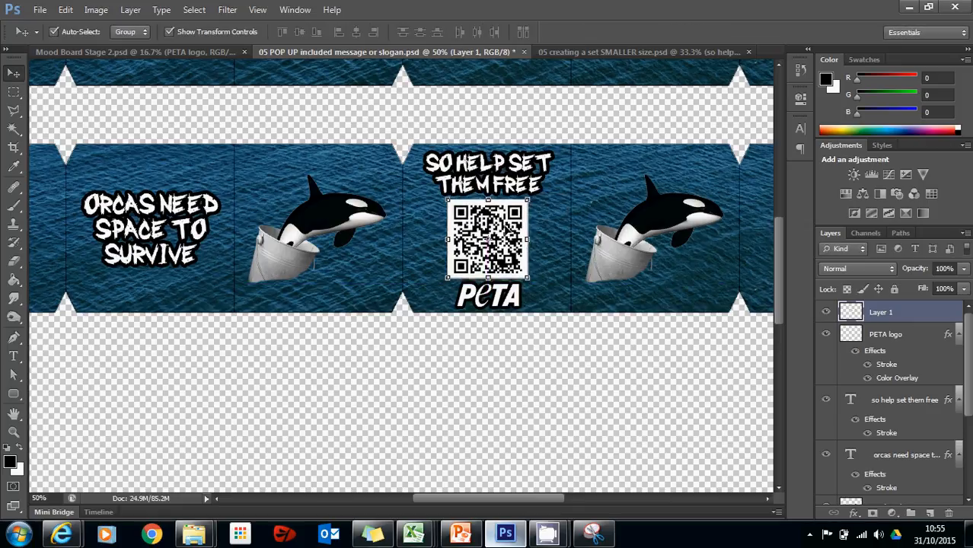
click(488, 390)
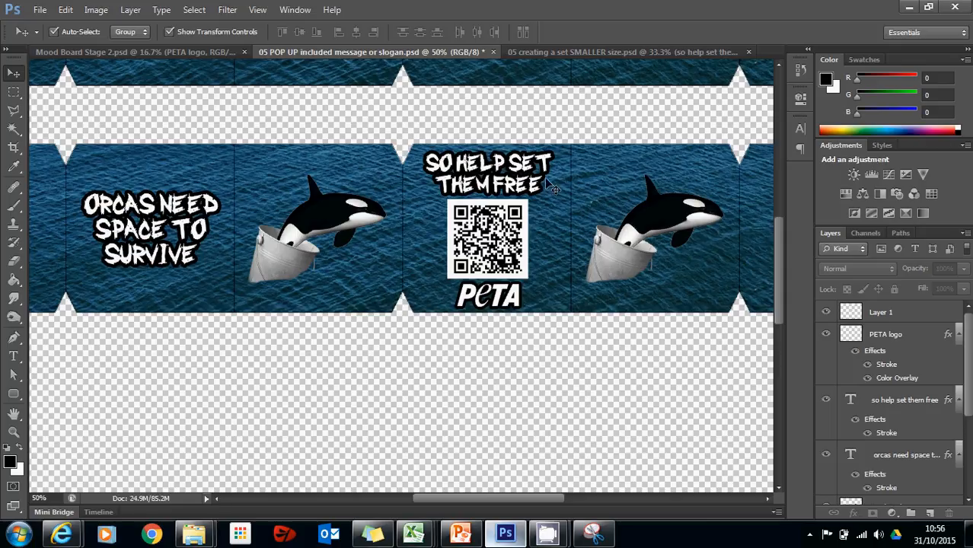
Zoom out to 25% to check the full pop-up layout with the QR code in place.
click(14, 432)
click(467, 336)
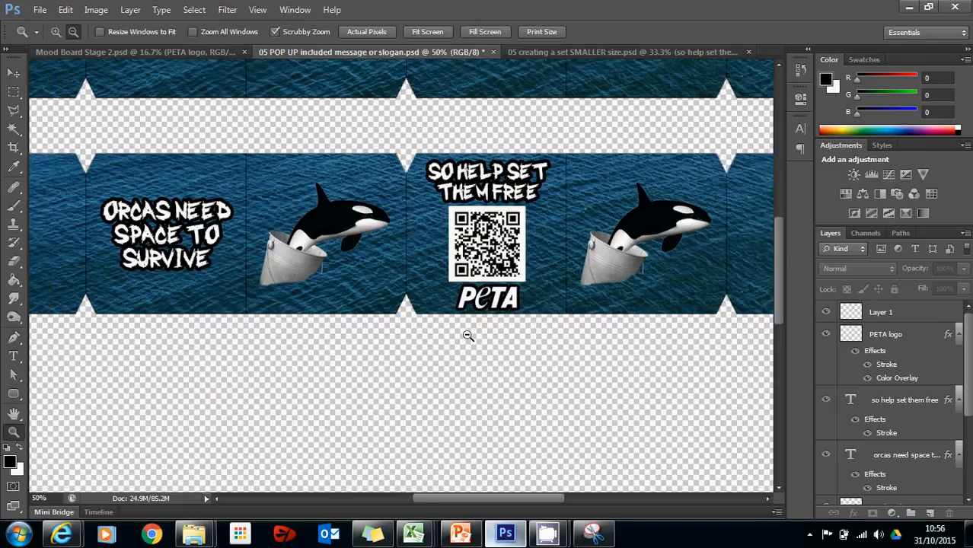
click(468, 336)
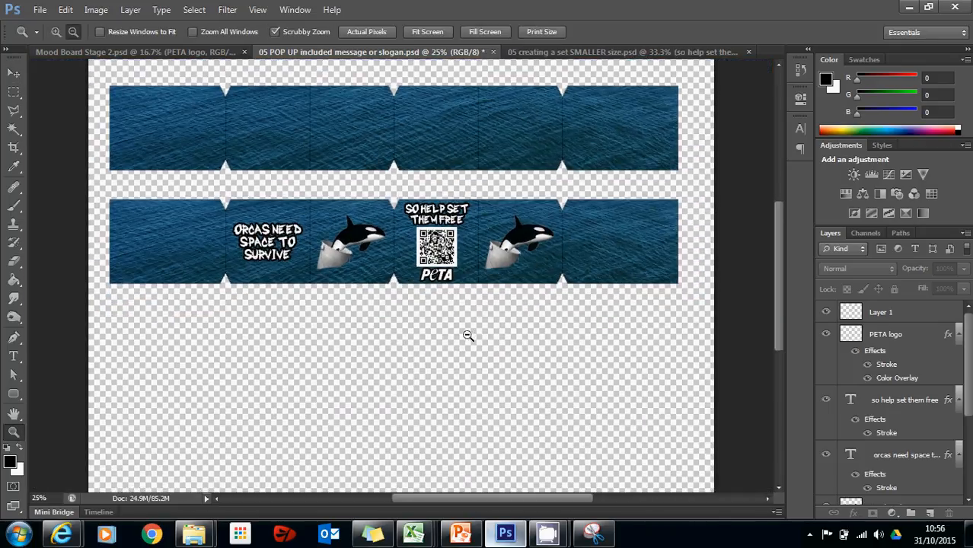